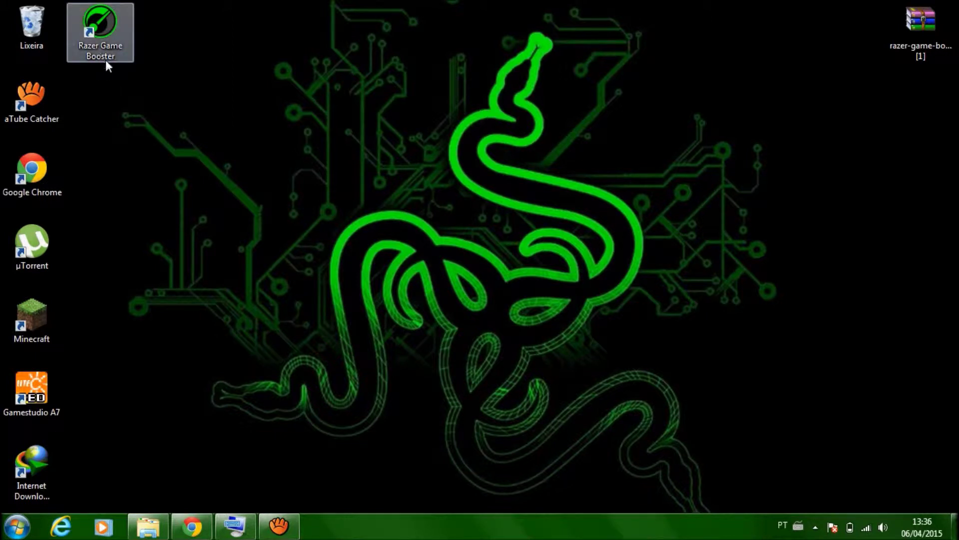
pyautogui.doubleClick(104, 31)
pyautogui.moveTo(118, 40); pyautogui.dragTo(304, 245)
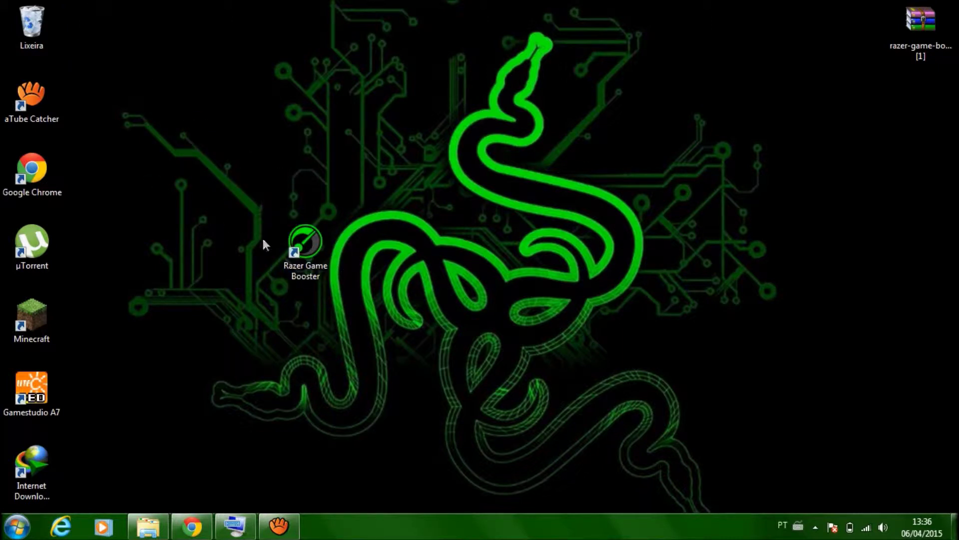
pyautogui.moveTo(239, 183); pyautogui.dragTo(415, 322)
pyautogui.moveTo(319, 250); pyautogui.dragTo(126, 112)
pyautogui.click(181, 211)
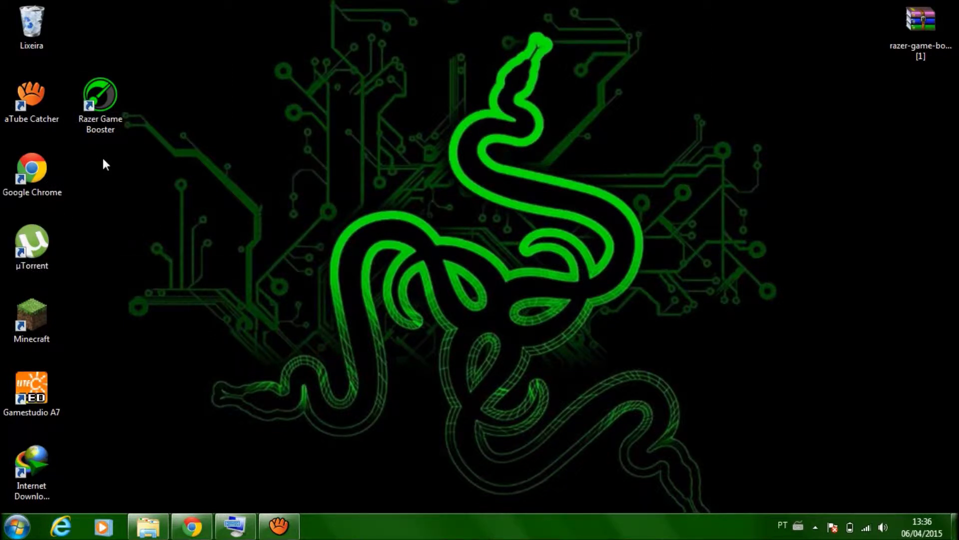
pyautogui.moveTo(113, 115); pyautogui.dragTo(106, 56)
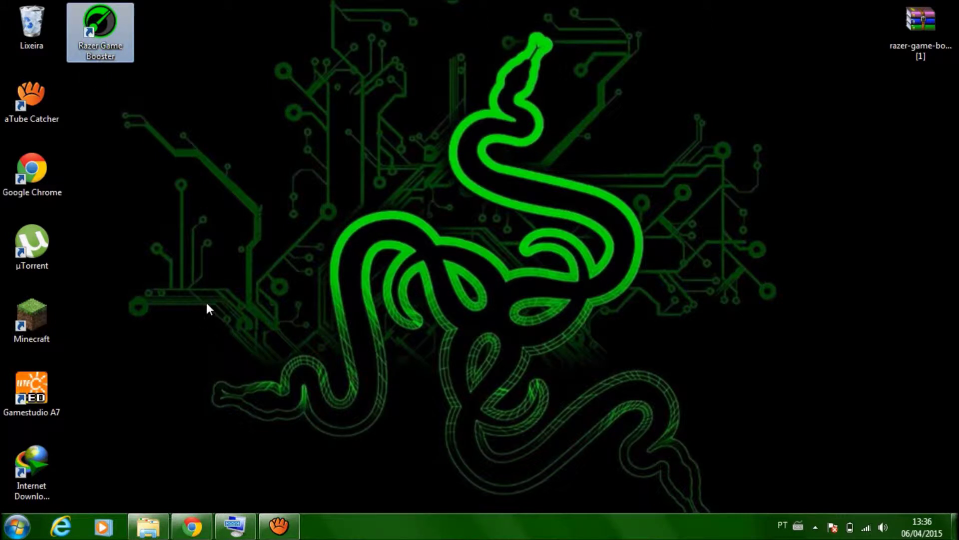
# Try the free download of the razer-game-booster-4-2-45-0-32-bits archive from its 4shared page in Chrome, cancelling the transfer
pyautogui.click(202, 524)
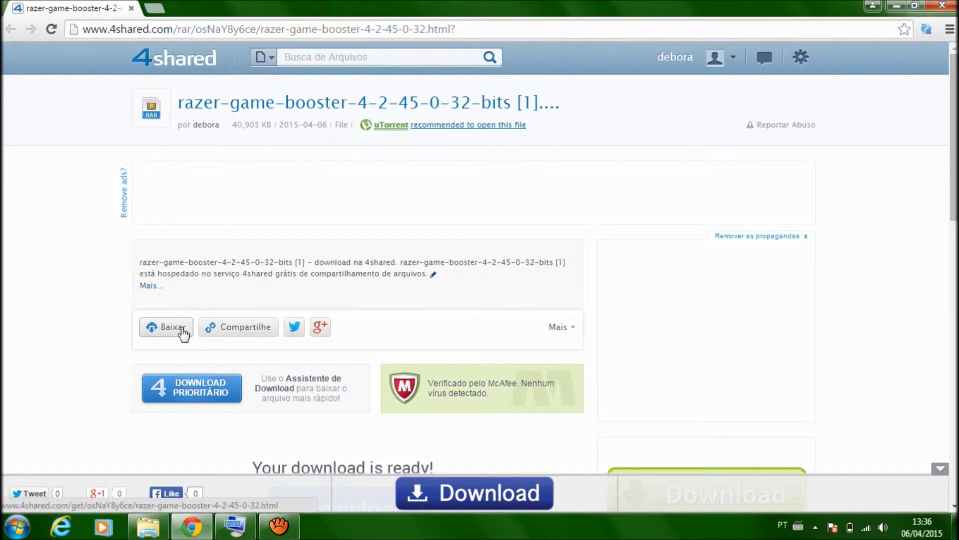
pyautogui.click(158, 334)
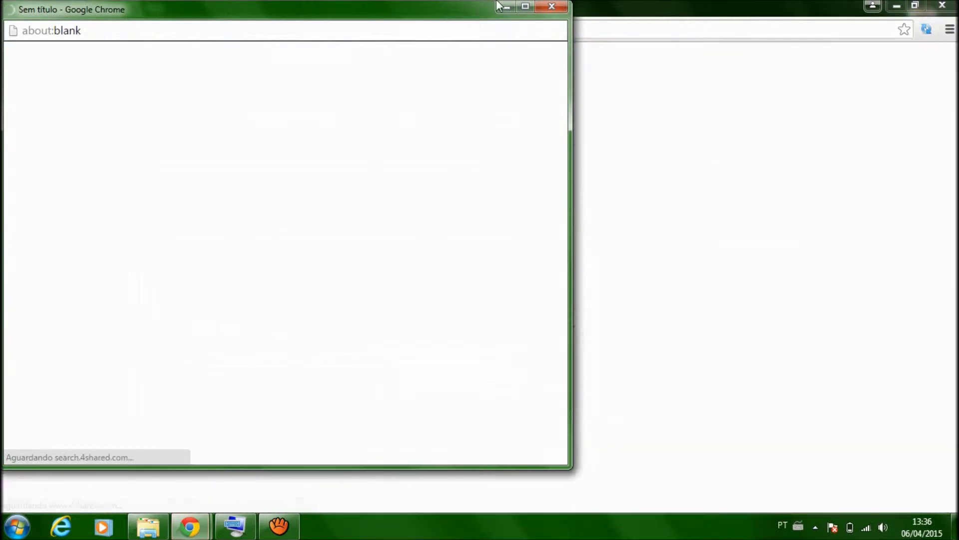
pyautogui.click(517, 402)
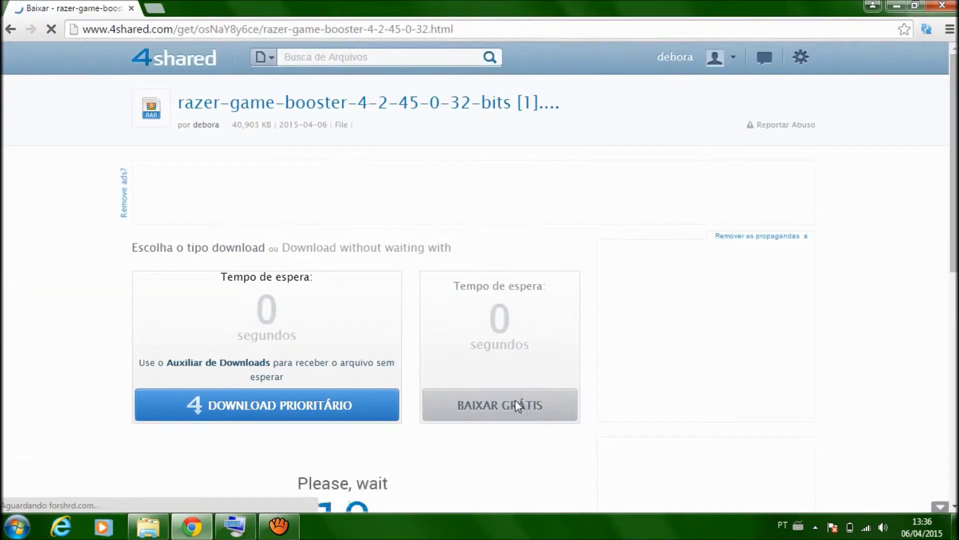
pyautogui.click(460, 413)
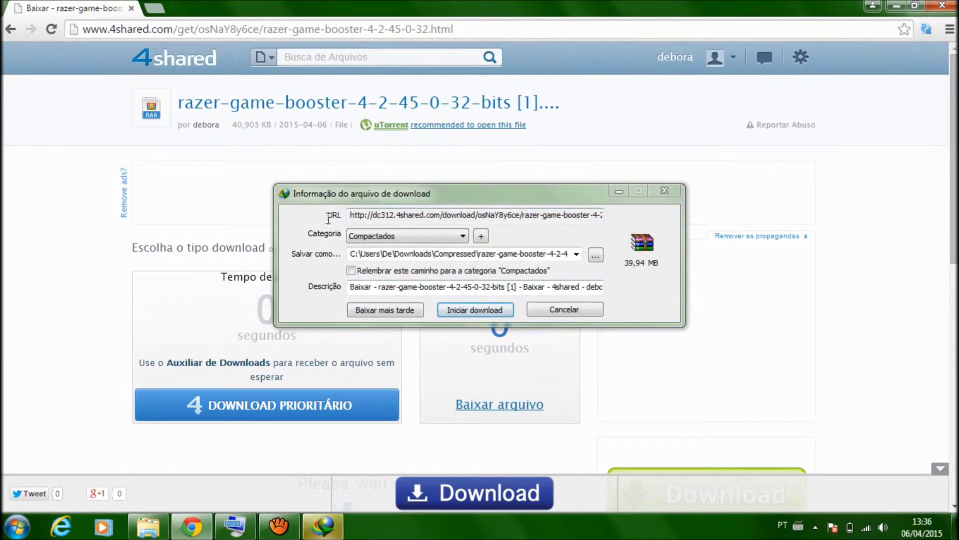
pyautogui.click(494, 312)
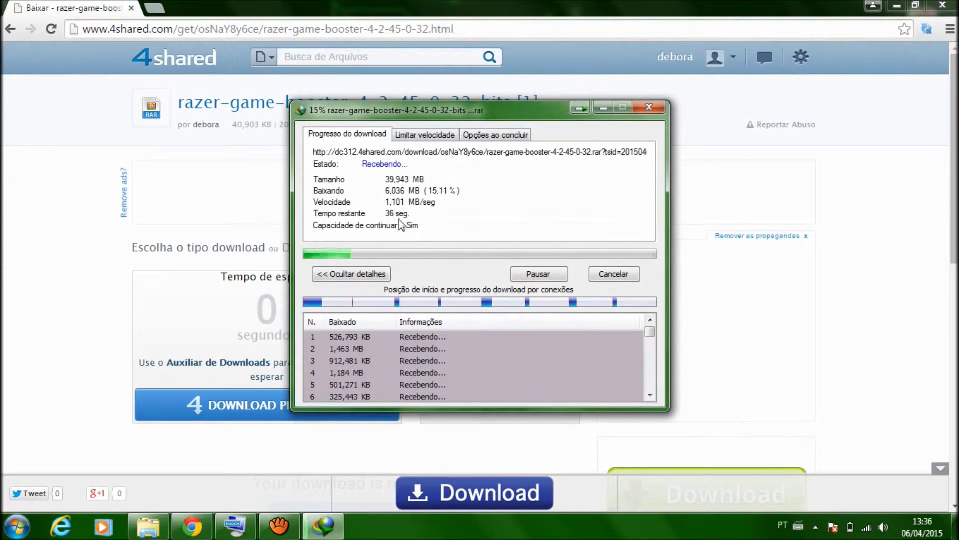
pyautogui.click(592, 277)
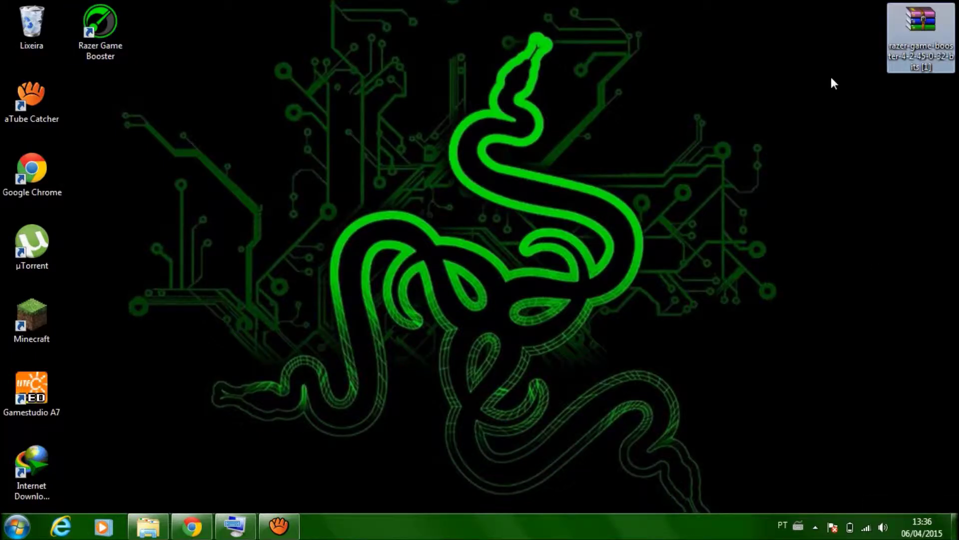
# Extract the Razer Game Booster installer from the razer-game-booster RAR archive to the desktop and close the archive
pyautogui.moveTo(903, 50); pyautogui.dragTo(795, 72)
pyautogui.moveTo(775, 40); pyautogui.dragTo(907, 33)
pyautogui.doubleClick(904, 50)
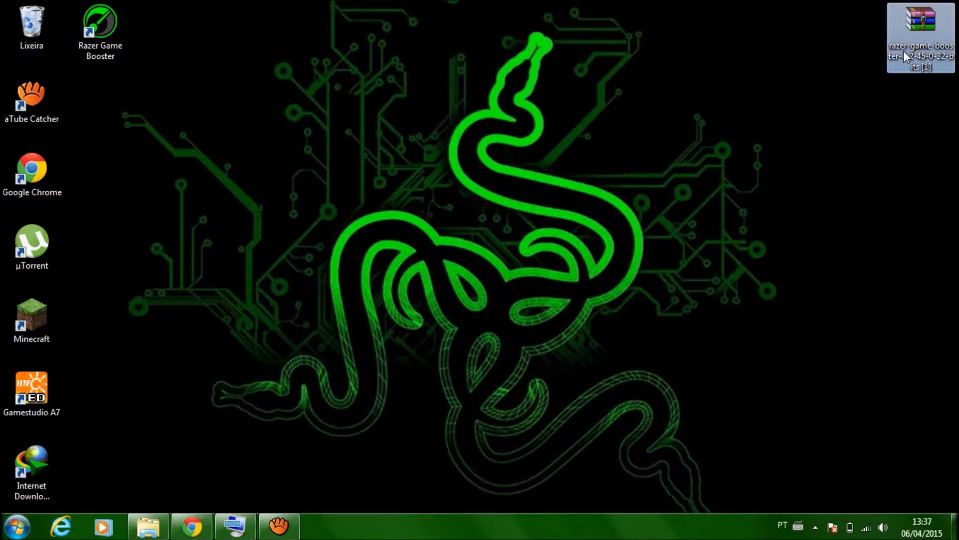
pyautogui.click(89, 257)
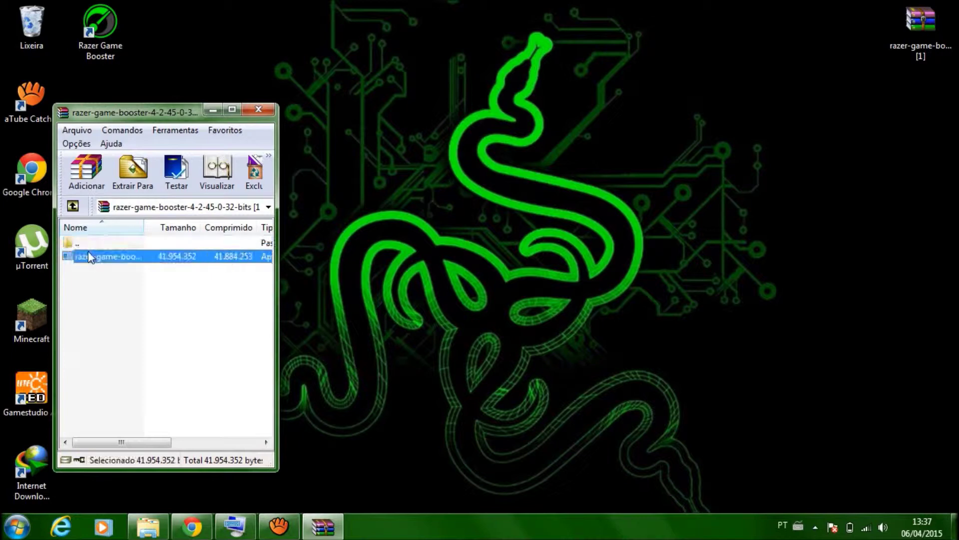
pyautogui.rightClick(92, 256)
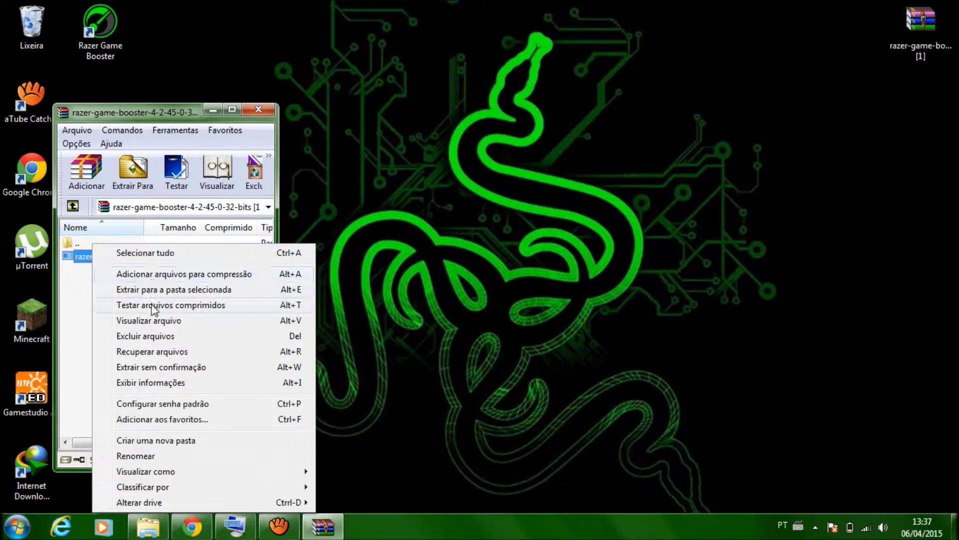
pyautogui.click(149, 187)
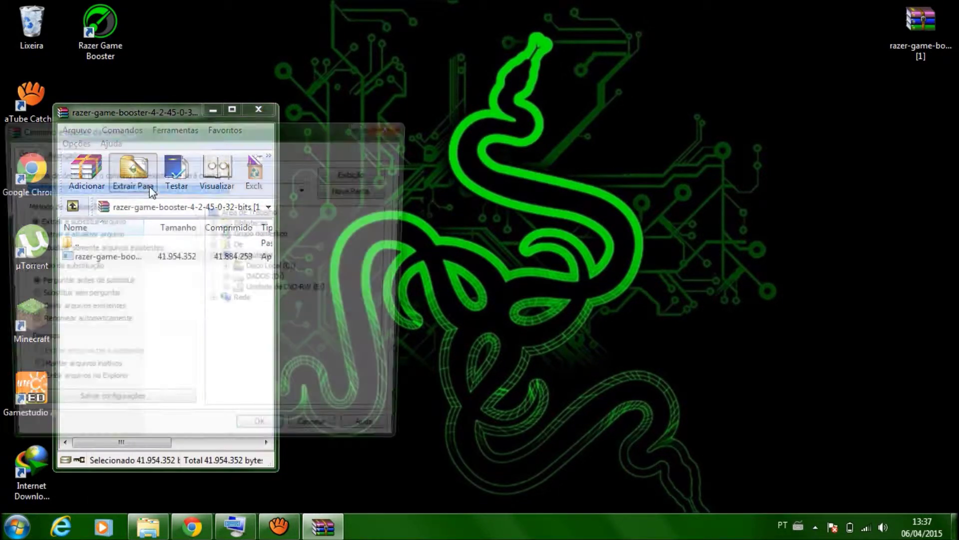
pyautogui.click(230, 211)
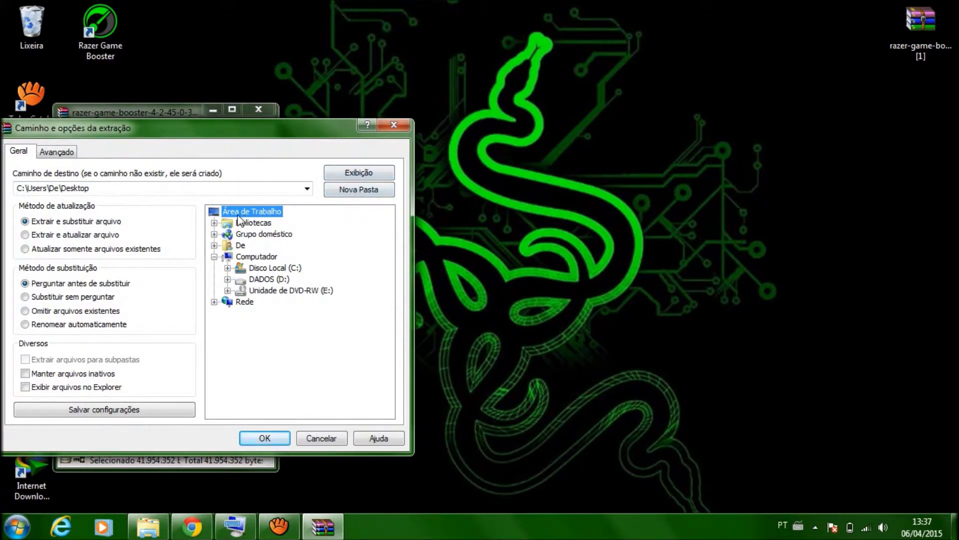
pyautogui.click(282, 438)
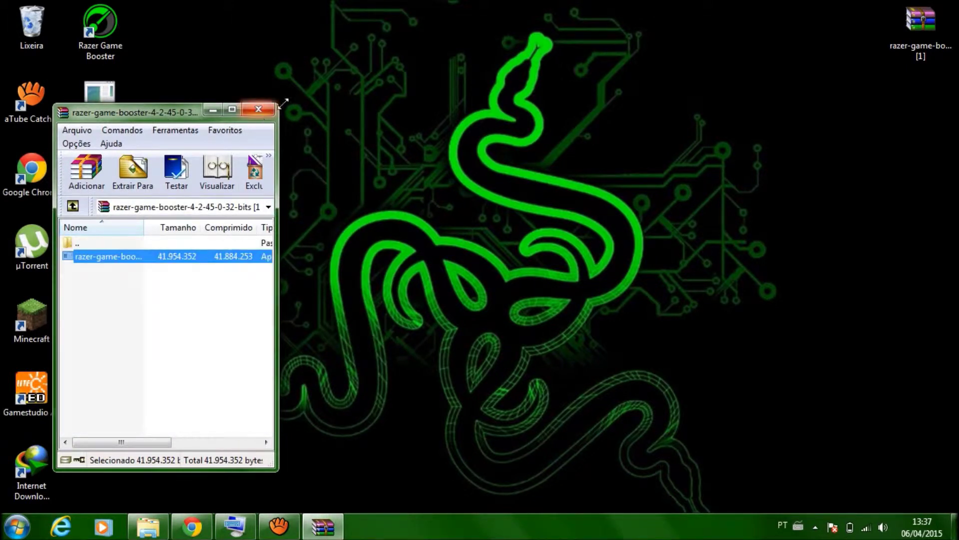
pyautogui.click(262, 109)
# Move the extracted Razer Game Booster installer aside on the desktop and delete it to the Recycle Bin
pyautogui.moveTo(112, 109); pyautogui.dragTo(538, 32)
pyautogui.moveTo(503, 66)
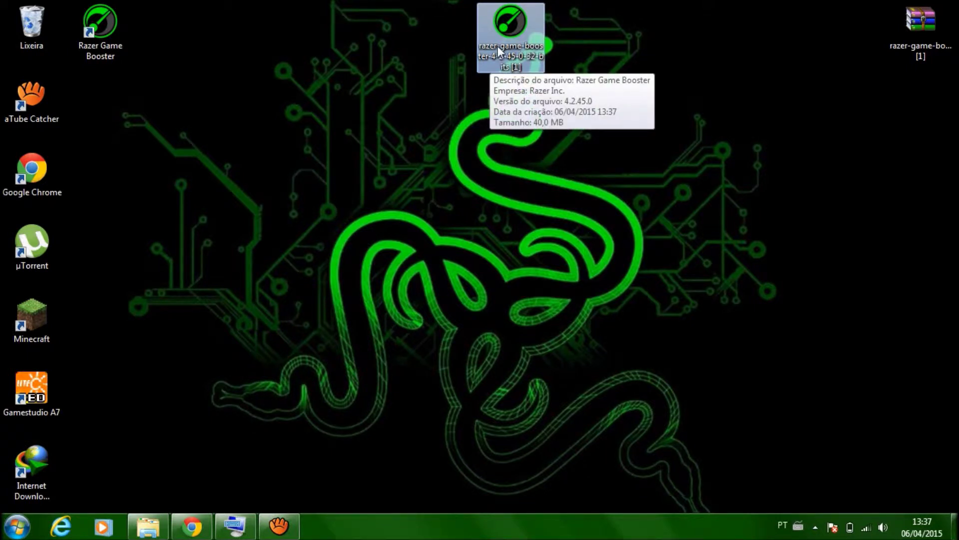
pyautogui.rightClick(497, 46)
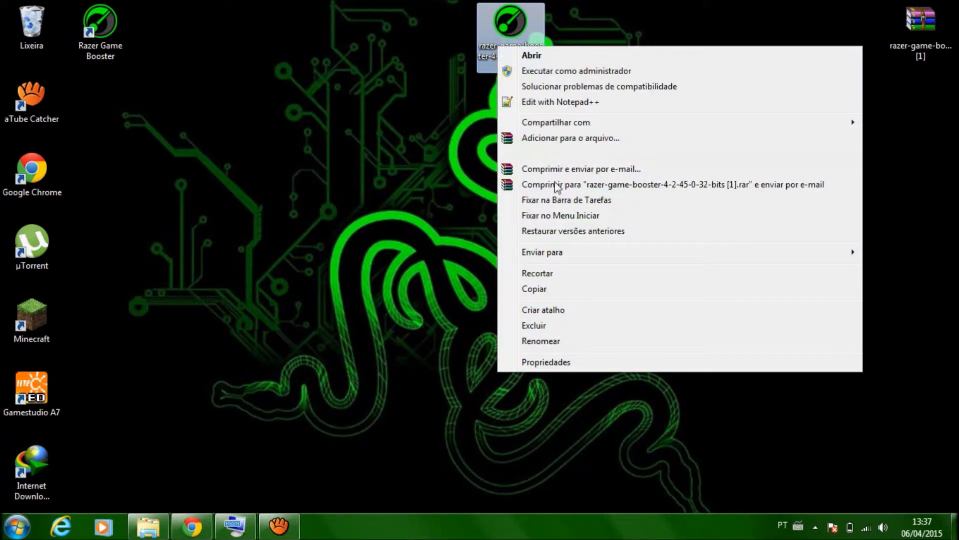
pyautogui.click(552, 325)
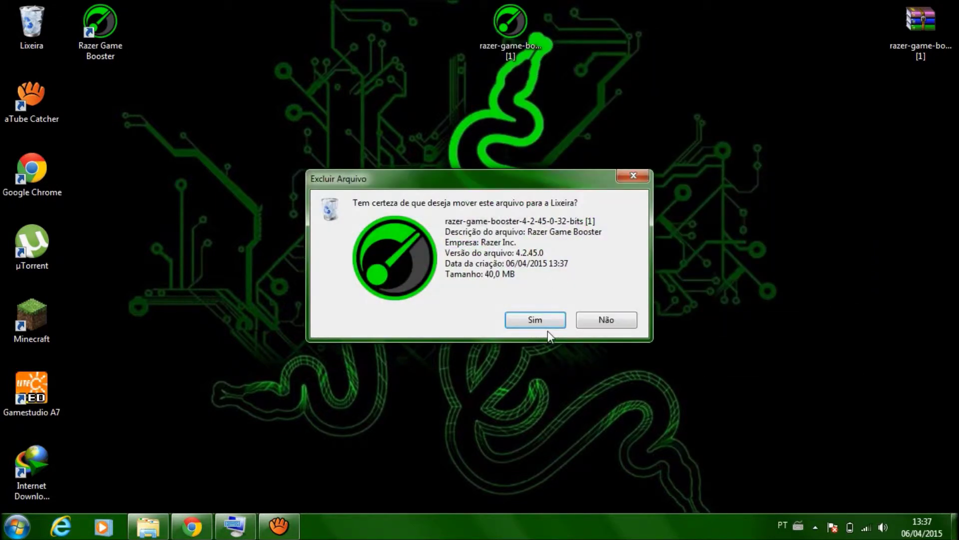
pyautogui.click(535, 319)
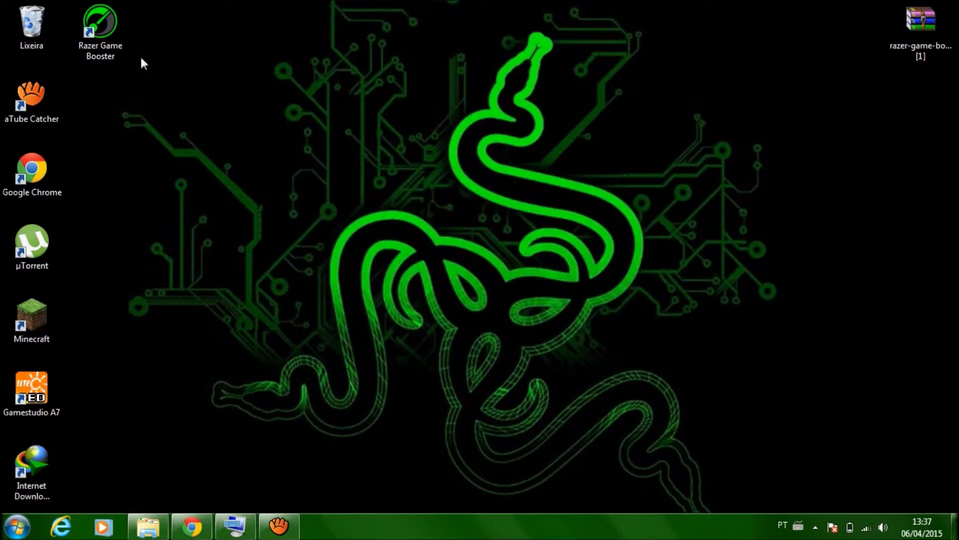
# Launch Razer Game Booster from its desktop shortcut and look over the games in its library
pyautogui.doubleClick(112, 47)
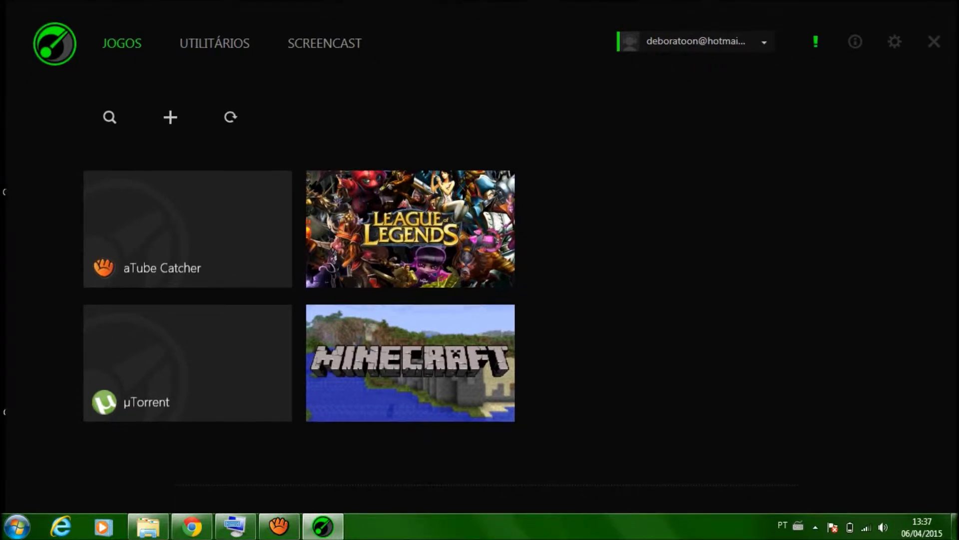
pyautogui.moveTo(488, 286)
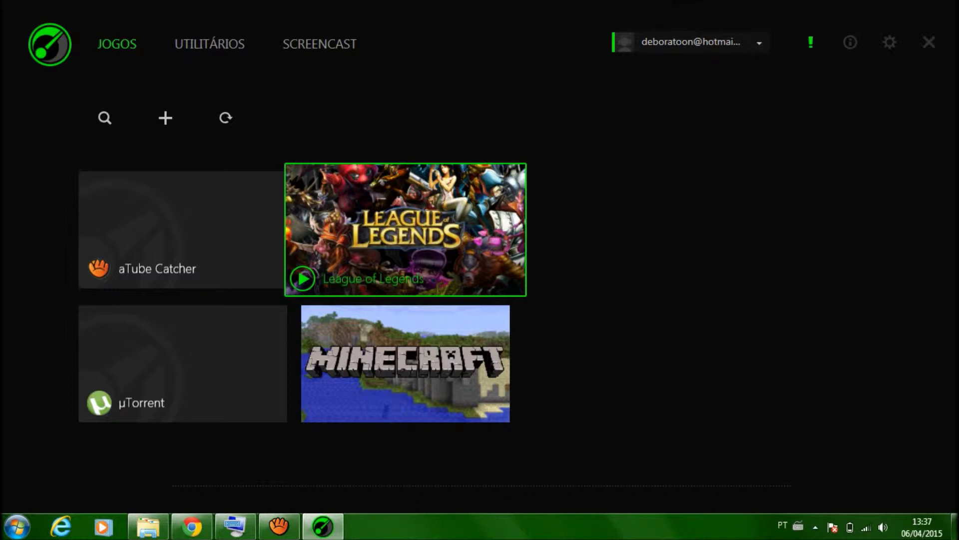
pyautogui.moveTo(182, 230)
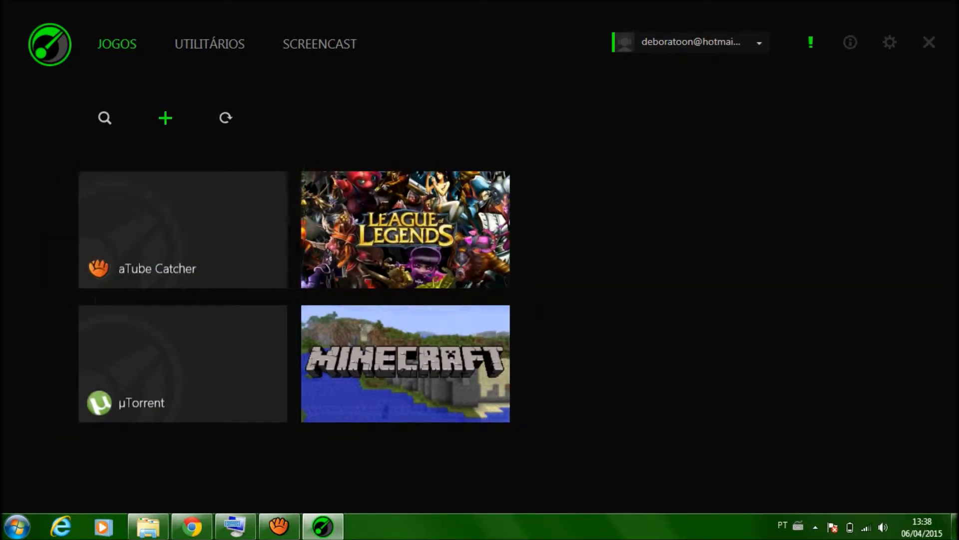
# Try to add a game to the library by browsing the desktop shortcuts, leaving without choosing one
pyautogui.click(165, 117)
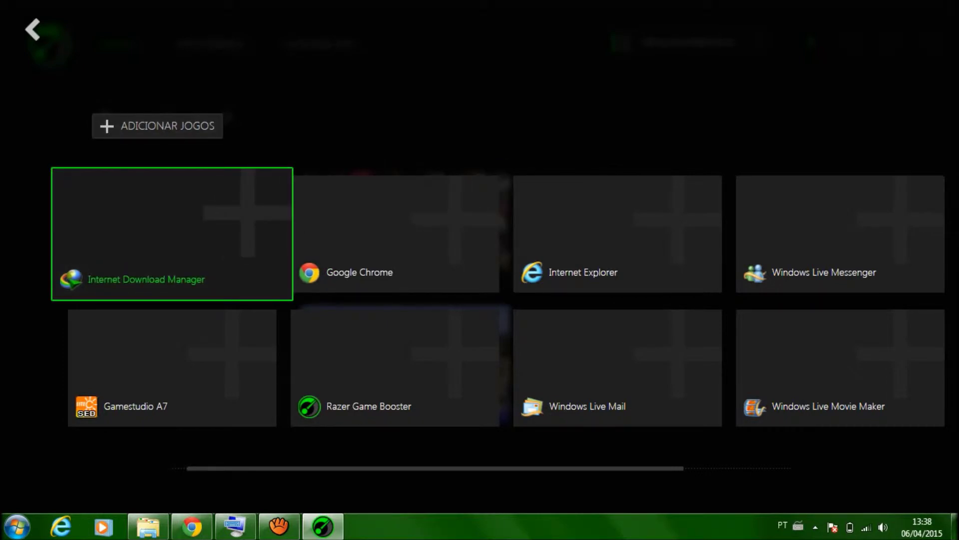
pyautogui.click(33, 29)
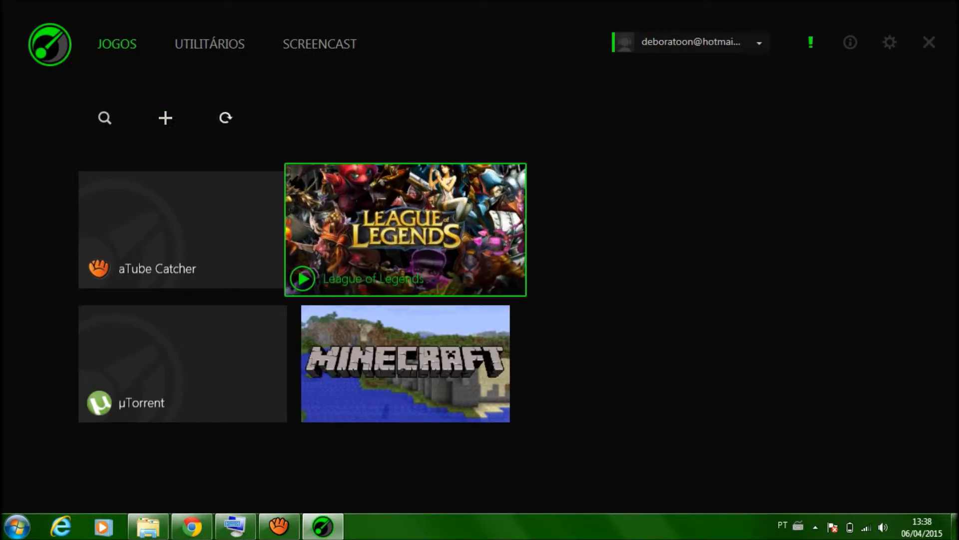
pyautogui.click(165, 118)
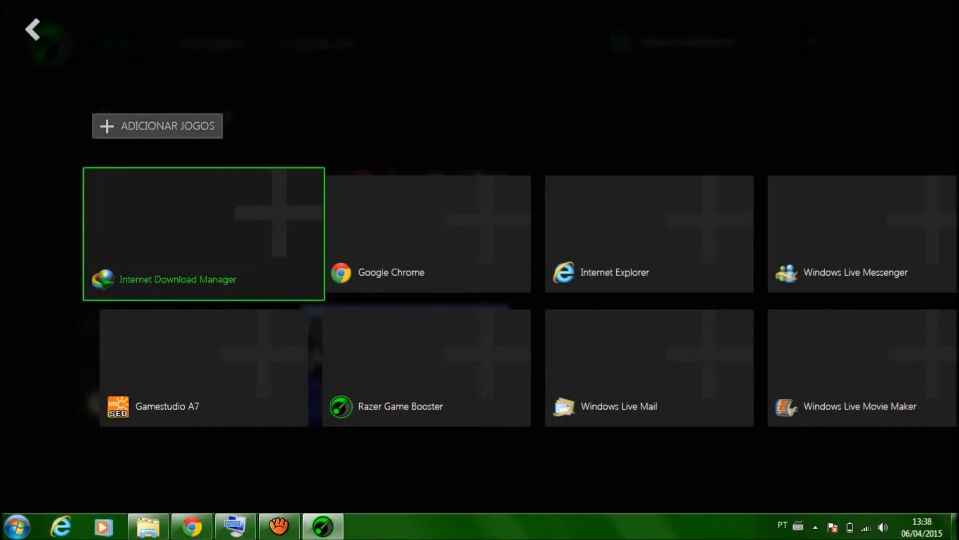
pyautogui.click(157, 125)
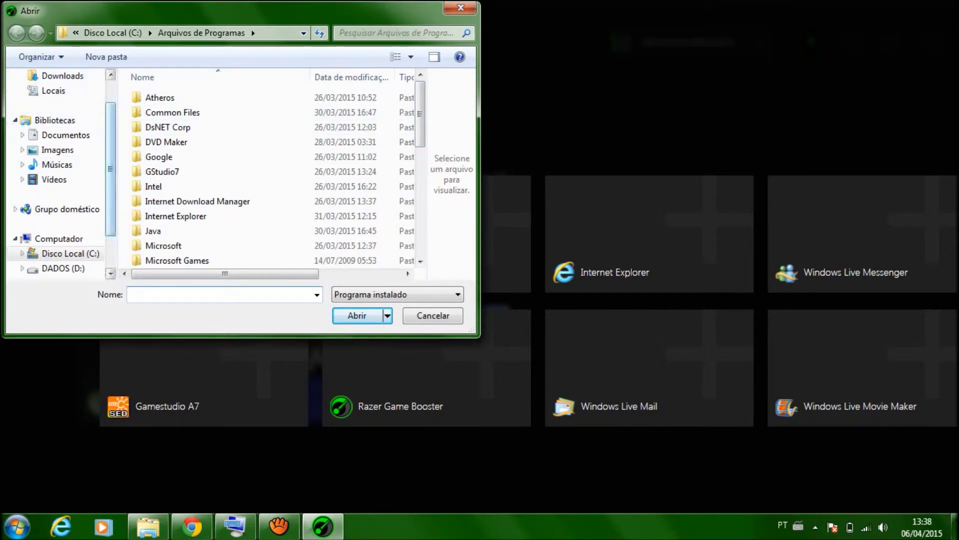
pyautogui.scroll(-1, 55, 170)
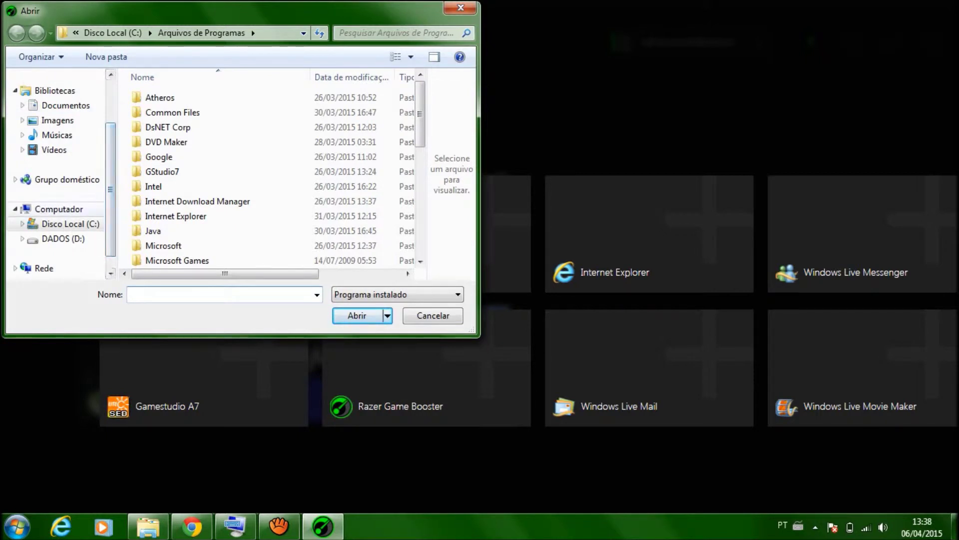
pyautogui.scroll(1, 55, 170)
pyautogui.click(65, 97)
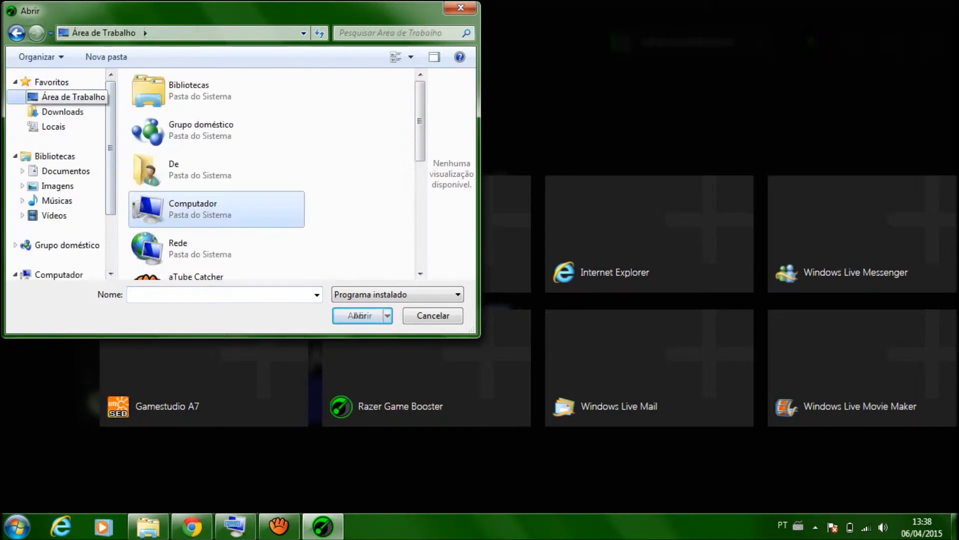
pyautogui.scroll(-5, 219, 235)
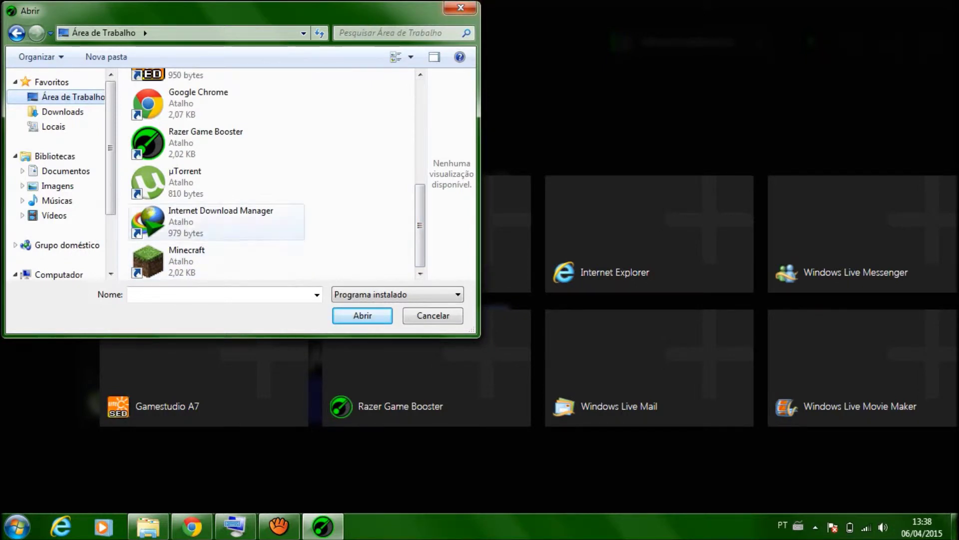
pyautogui.press('Escape')
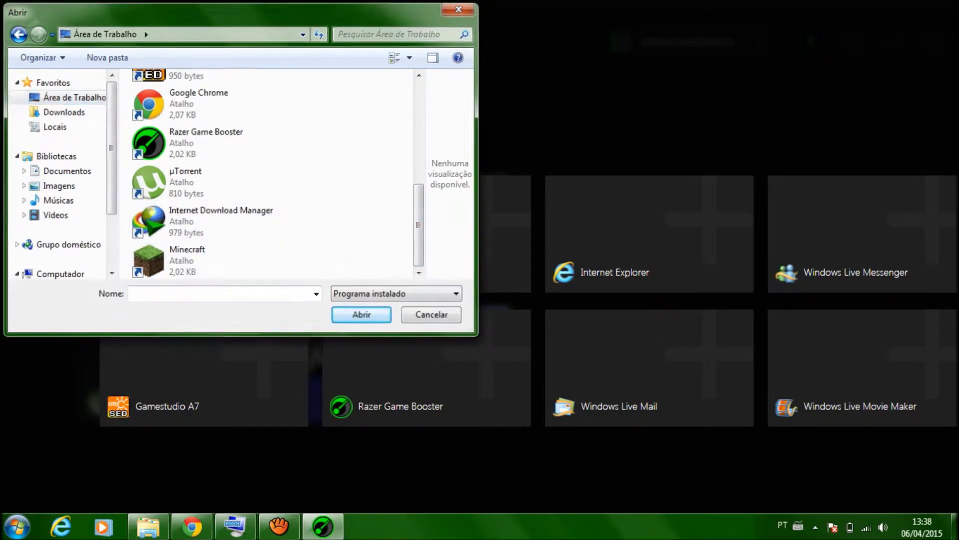
pyautogui.click(31, 29)
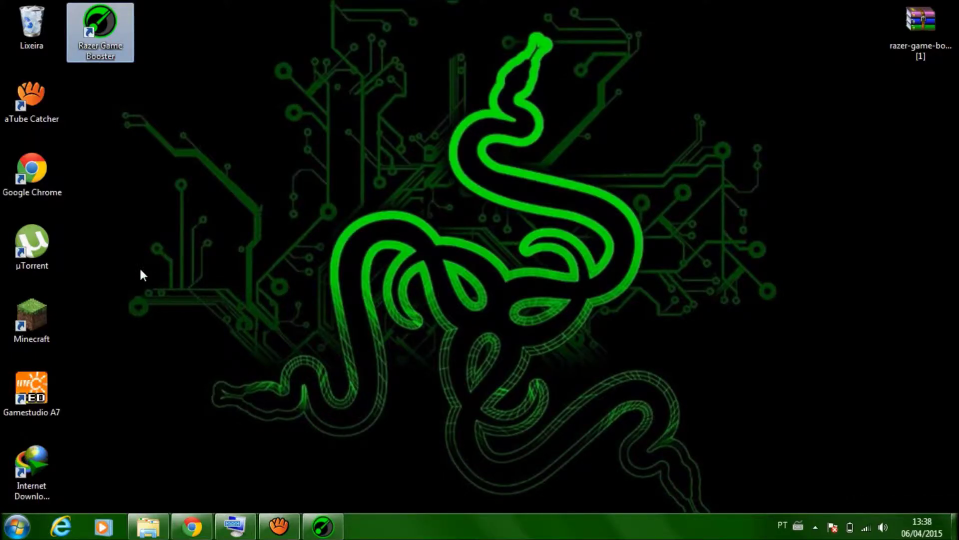
# Launch Minecraft and load the first single-player survival world in a maximized window
pyautogui.doubleClick(32, 312)
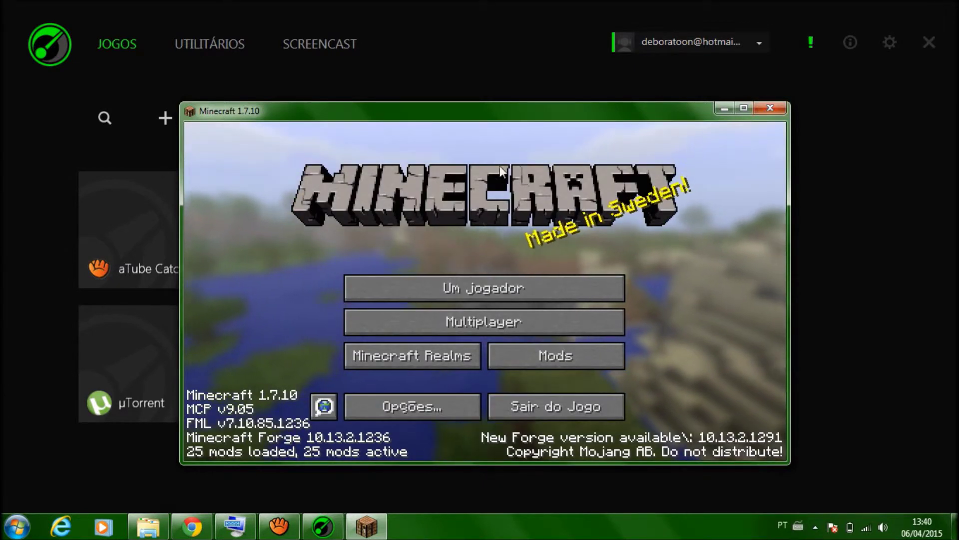
pyautogui.click(476, 286)
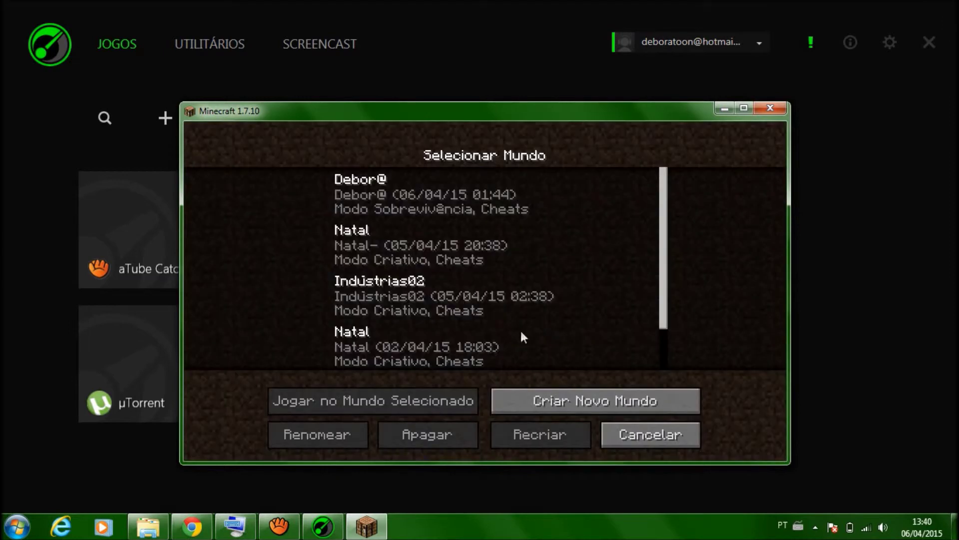
pyautogui.doubleClick(353, 199)
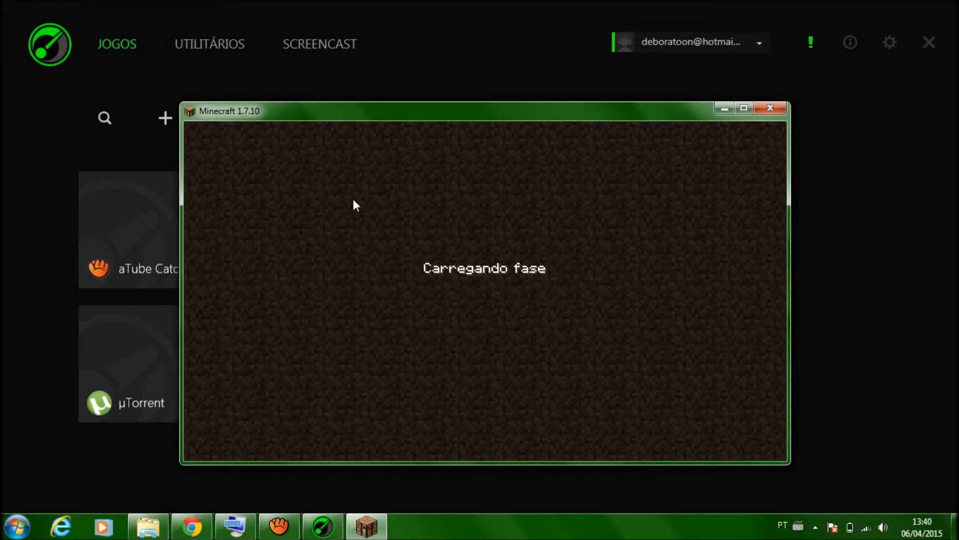
pyautogui.click(744, 108)
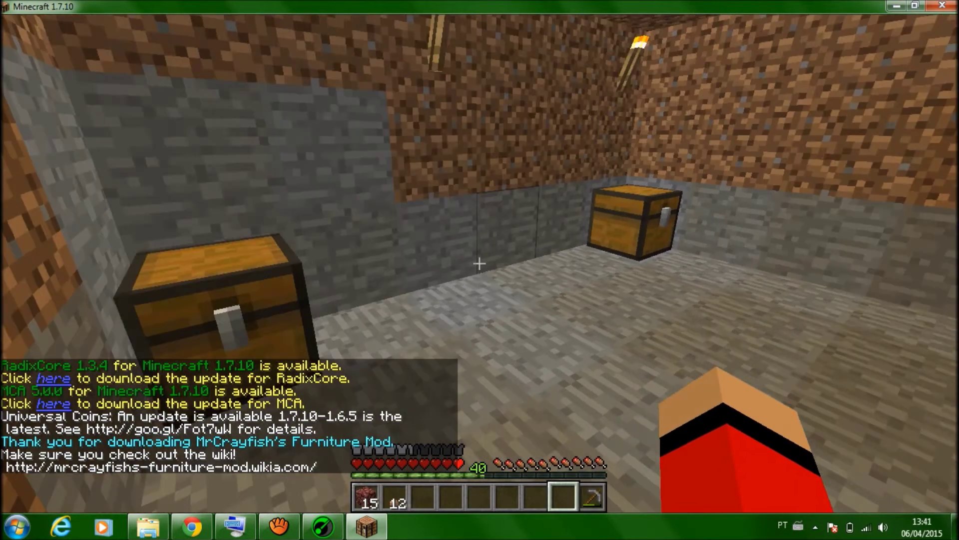
# Walk from the stone chest room up to the wooden floor, save the world and quit Minecraft
pyautogui.press('w')
pyautogui.press('w')
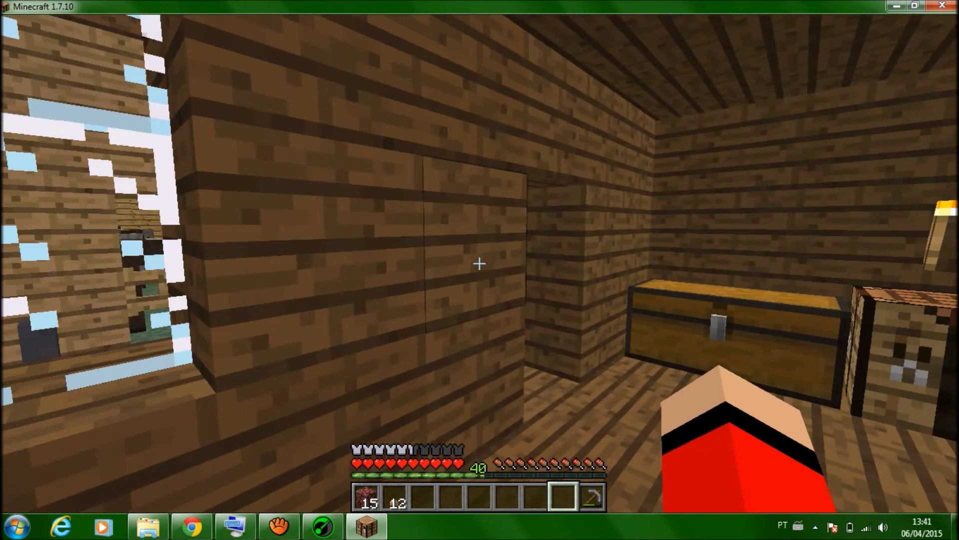
pyautogui.press('Escape')
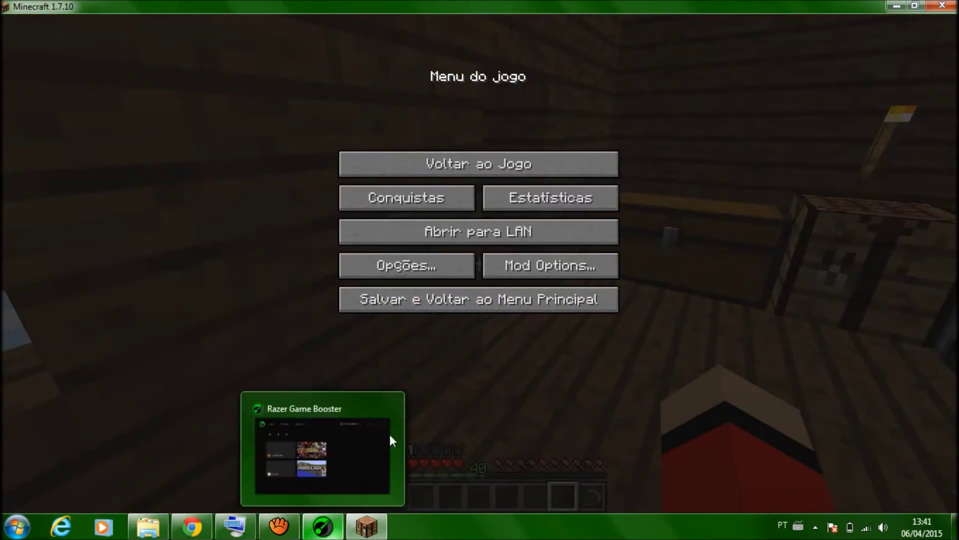
pyautogui.click(425, 301)
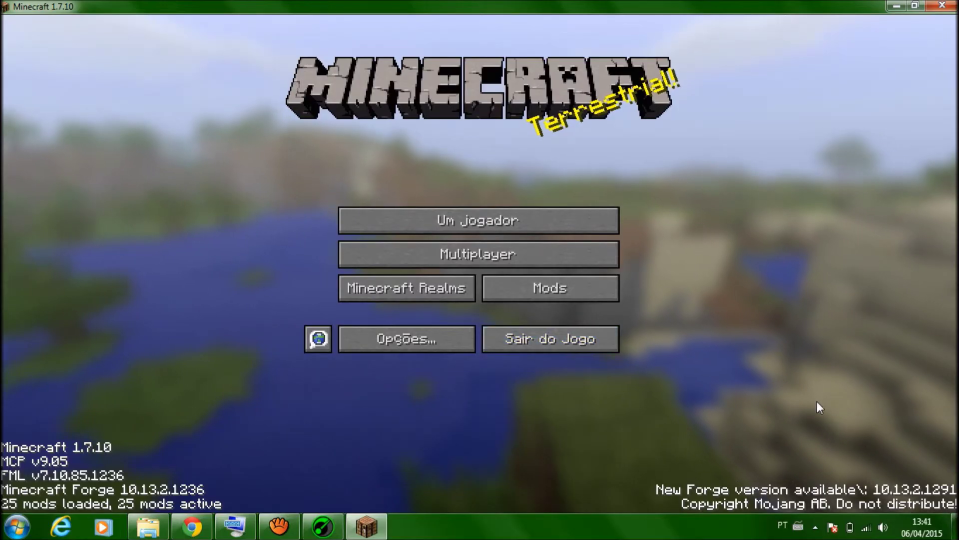
pyautogui.click(529, 339)
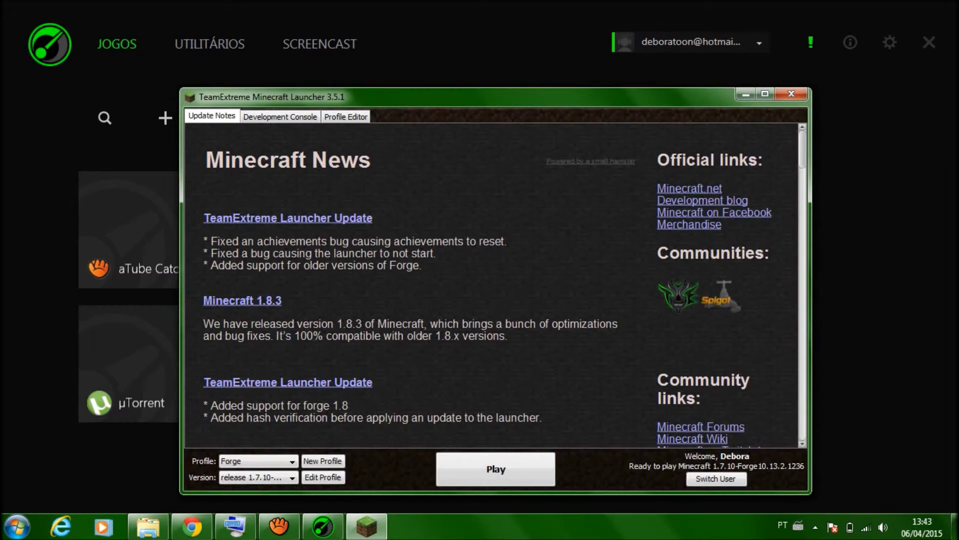
# Start Minecraft again with the Forge profile and walk out of the house through its wooden door
pyautogui.click(495, 469)
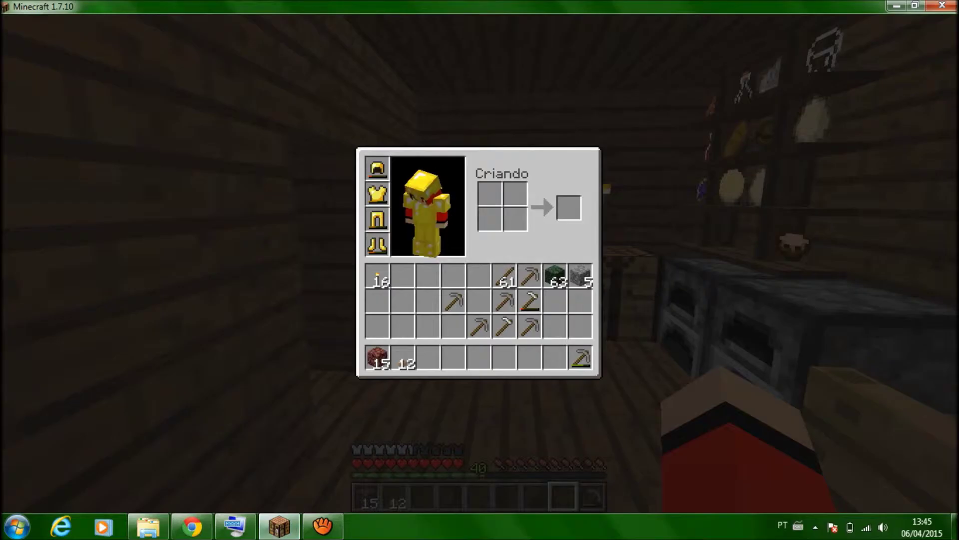
pyautogui.press('e')
pyautogui.press('w')
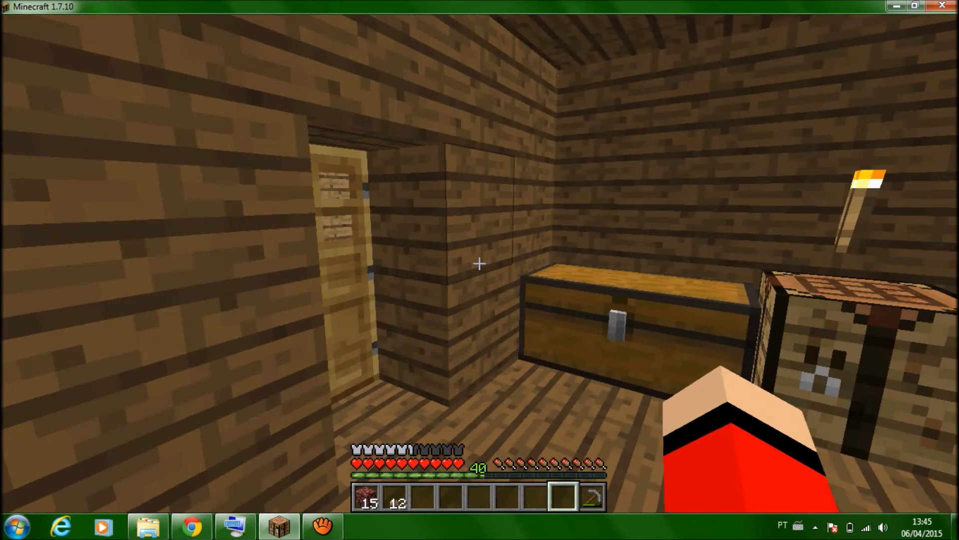
pyautogui.press('w')
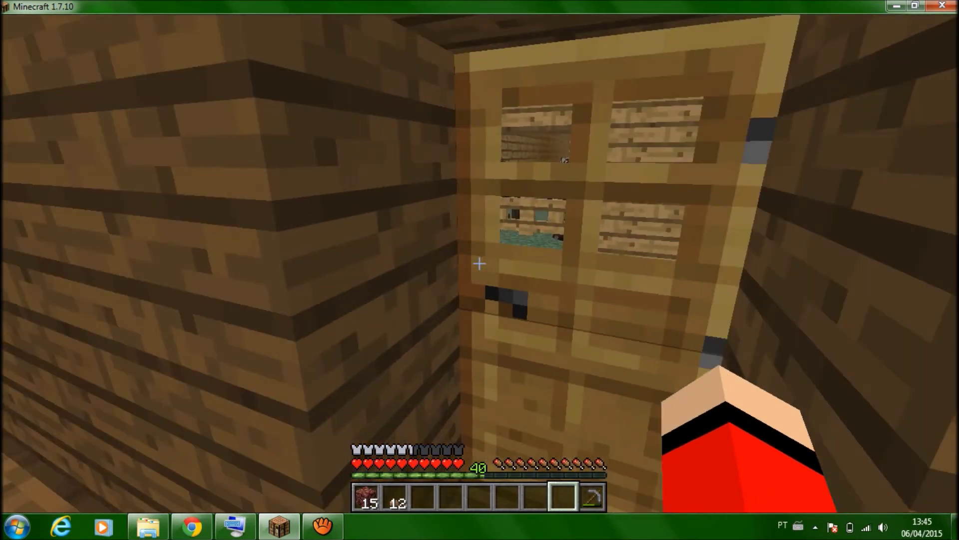
pyautogui.rightClick(479, 263)
pyautogui.press('w')
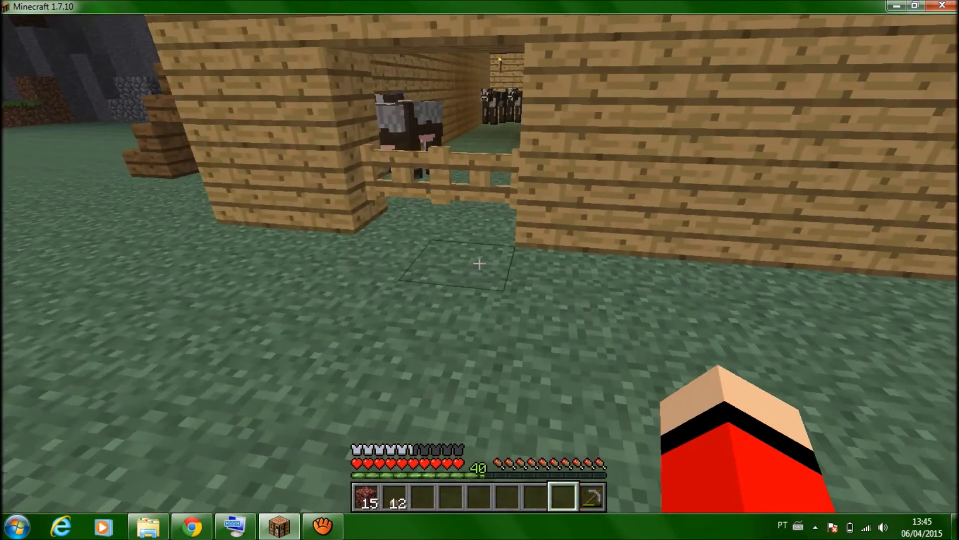
# Walk past the animal barn, look at the music and sound options and return to the game
pyautogui.press('w')
pyautogui.press('Escape')
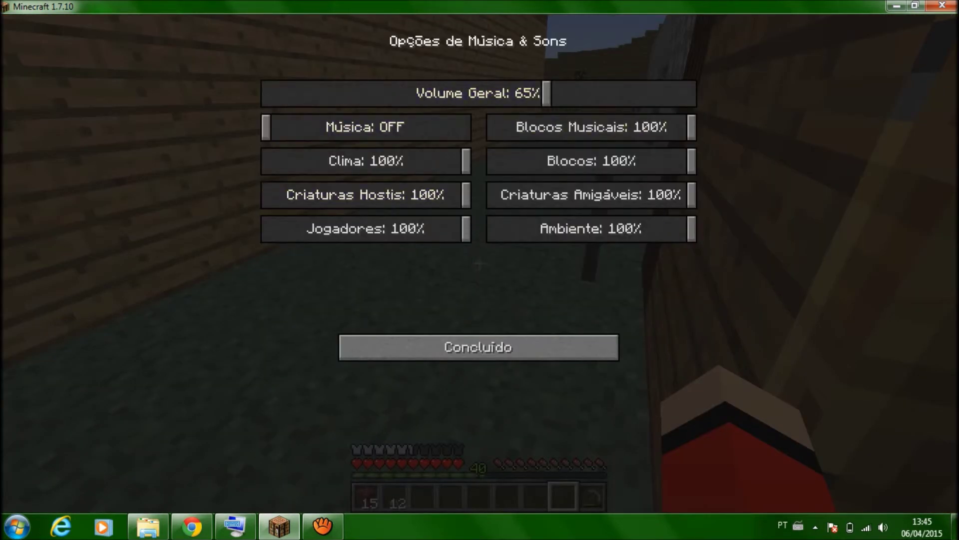
pyautogui.press('Escape')
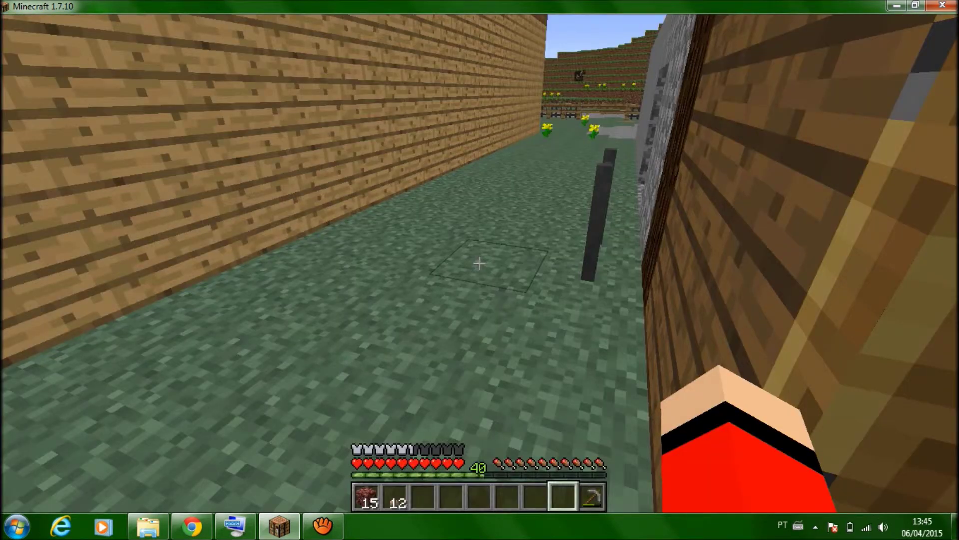
# Close the house door and walk around the yard, viewing the greenhouse, the cliff and the wooden buildings
pyautogui.press('a')
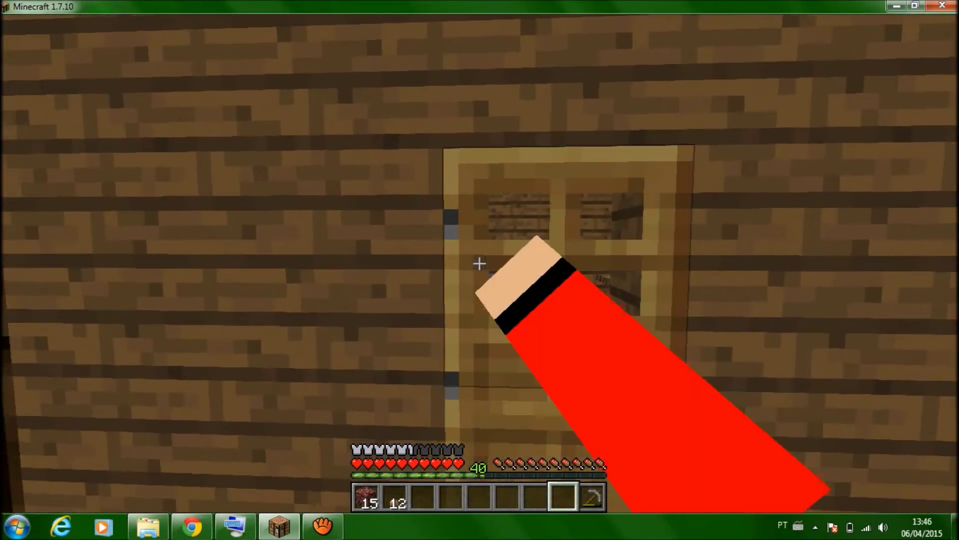
pyautogui.rightClick(479, 263)
pyautogui.press('w')
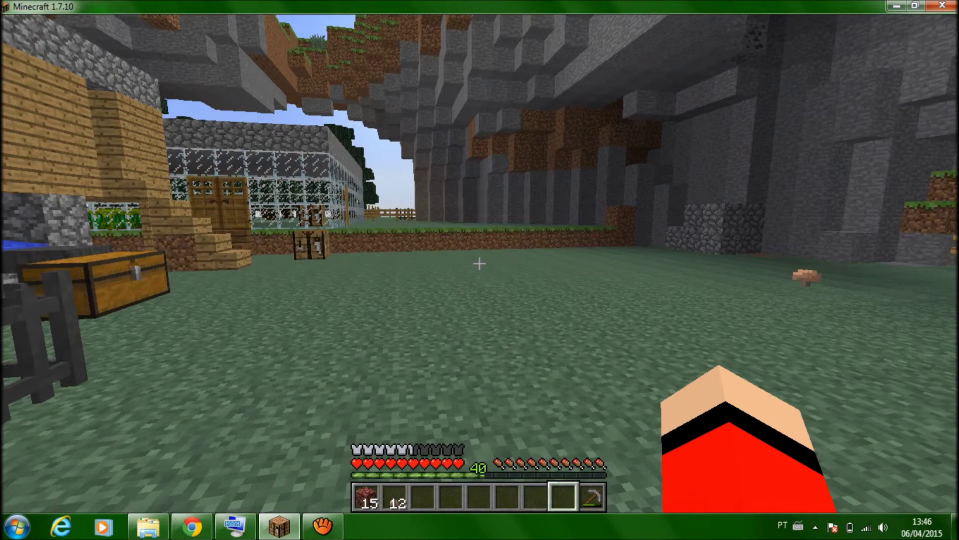
pyautogui.press('w')
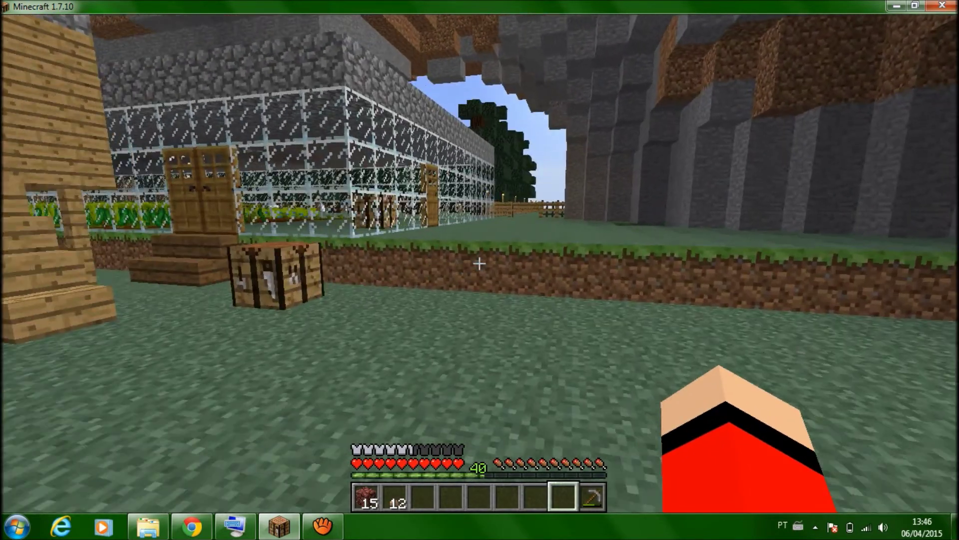
pyautogui.moveTo(479, 263)
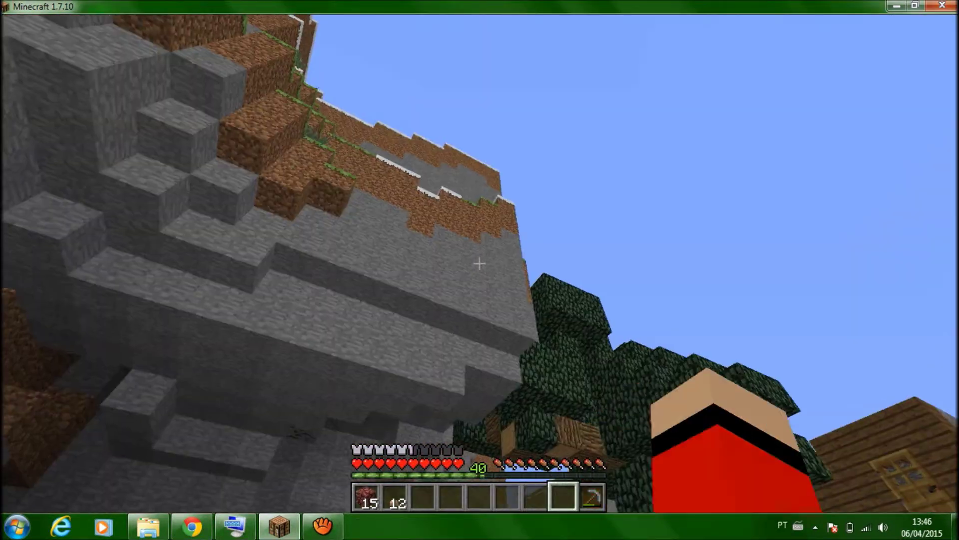
pyautogui.moveTo(479, 263)
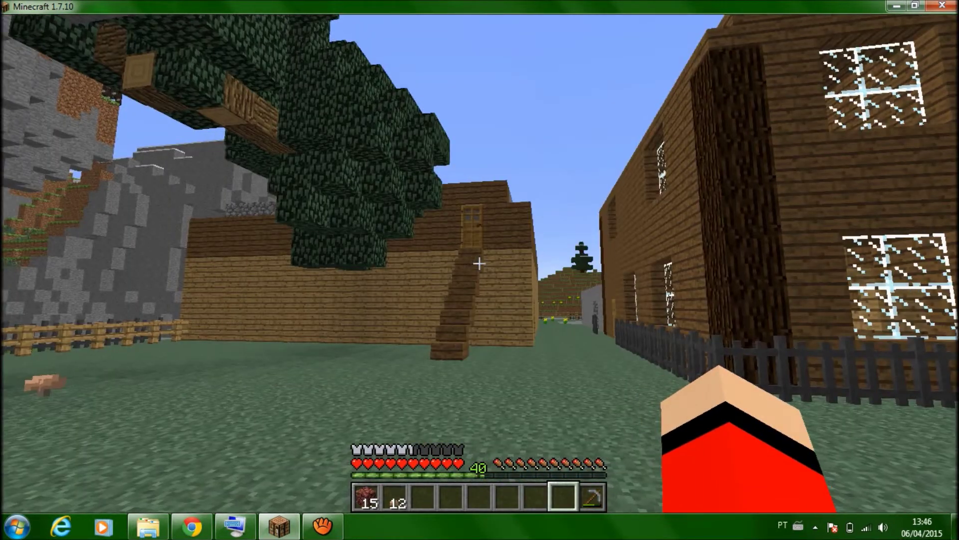
pyautogui.press('w')
# Check the running screen recording in aTube Catcher, return to Minecraft and walk to the mushroom on the grass
pyautogui.press('e')
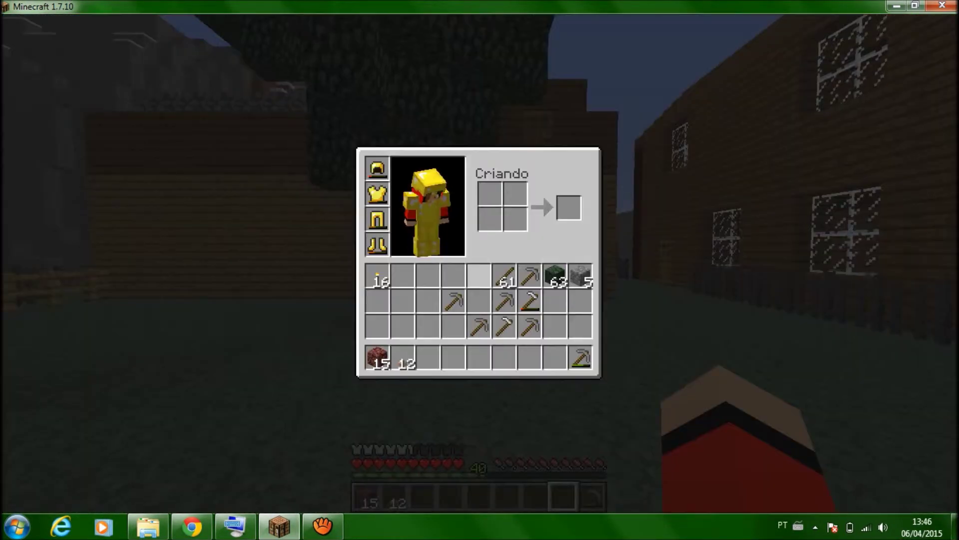
pyautogui.click(323, 526)
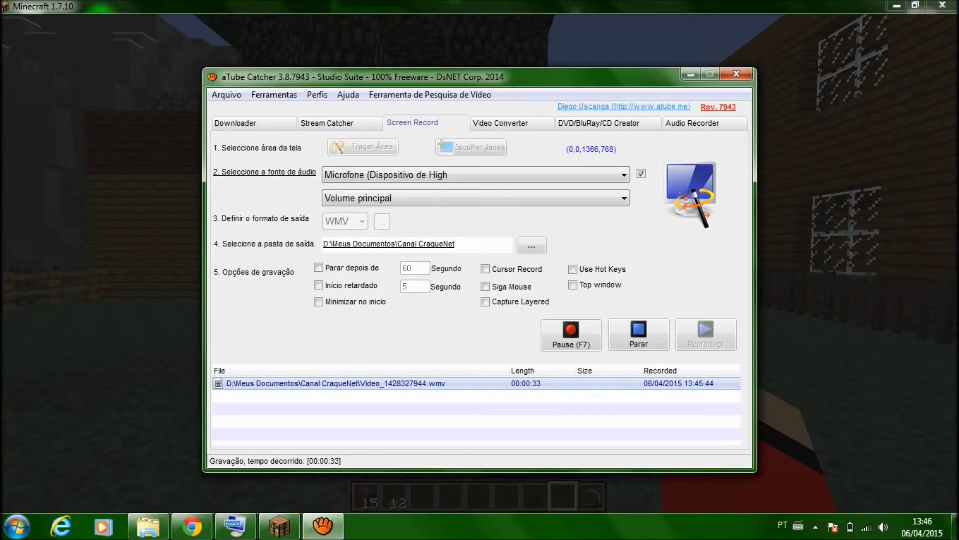
pyautogui.hotkey('alt', 'Tab')
pyautogui.press('e')
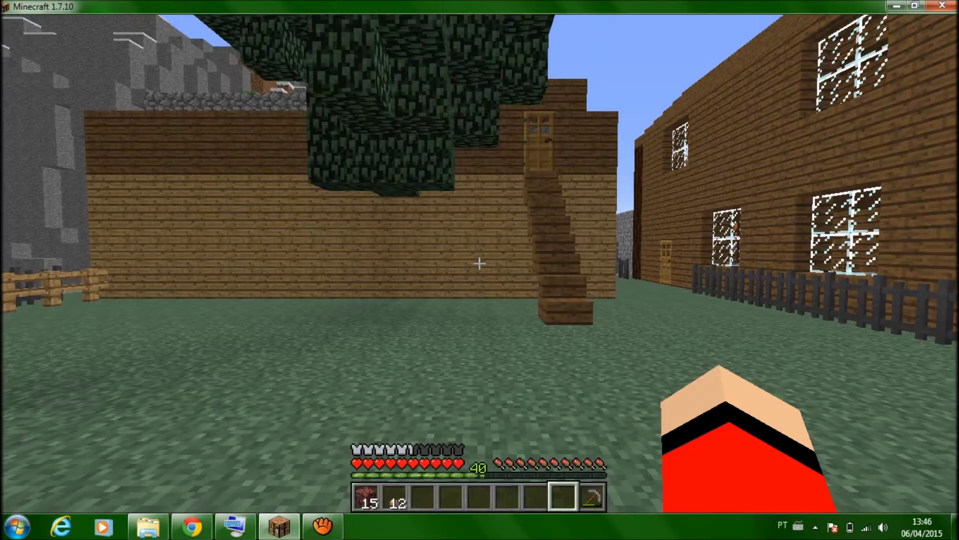
pyautogui.press('w')
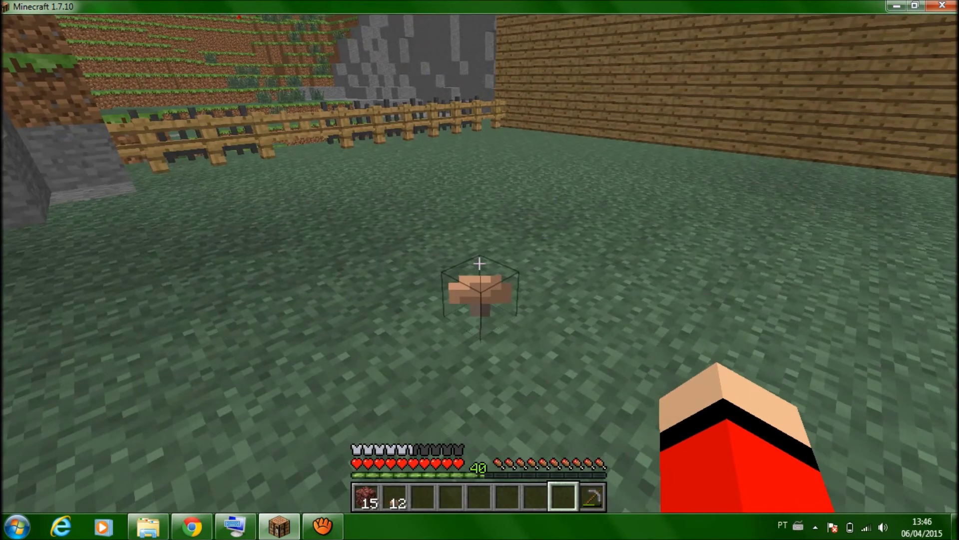
# Leave the game view by opening the inventory, bring up and minimize the 4shared page, and show the desktop
pyautogui.press('e')
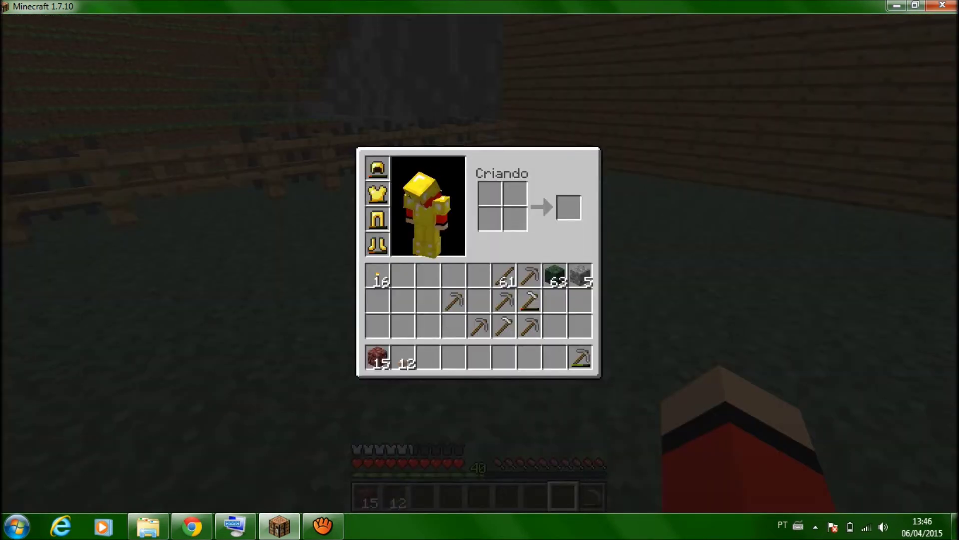
pyautogui.click(191, 526)
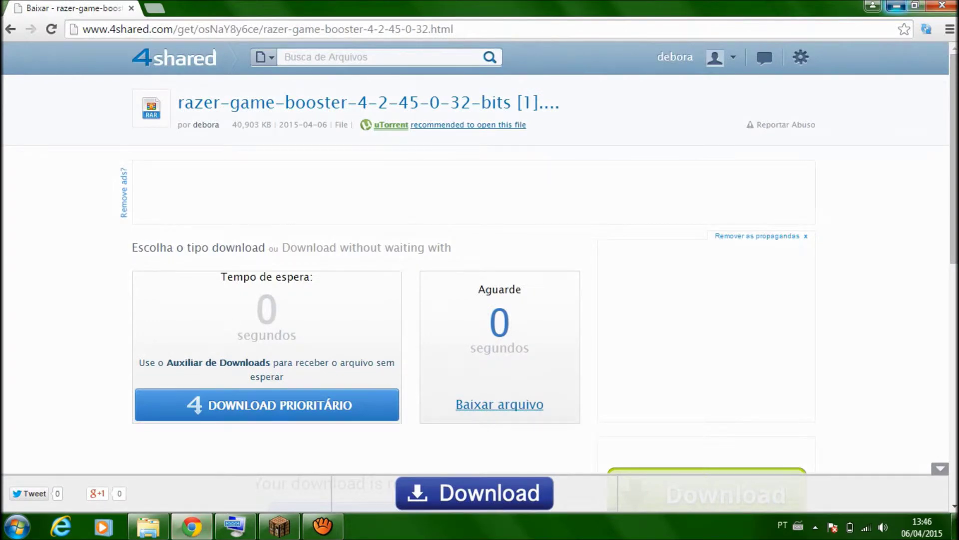
pyautogui.click(897, 6)
pyautogui.click(954, 526)
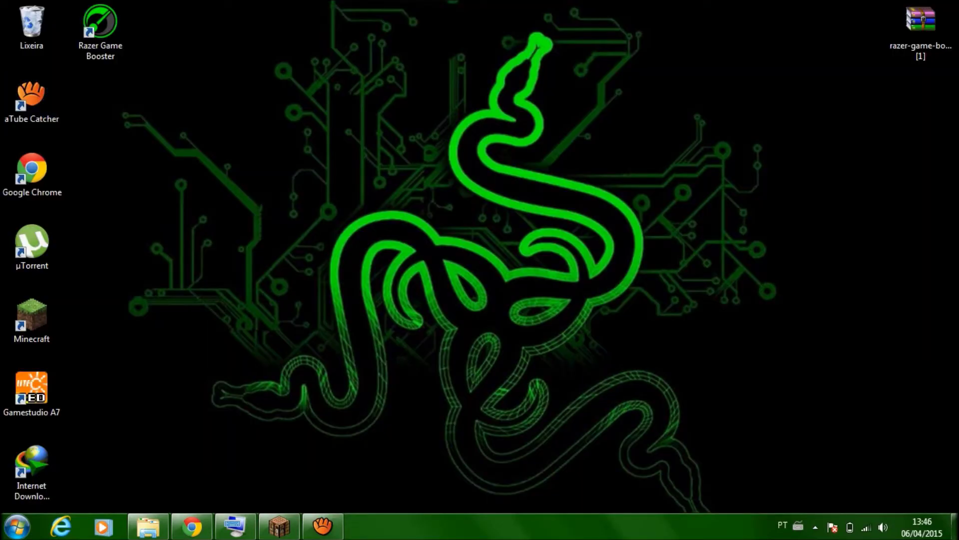